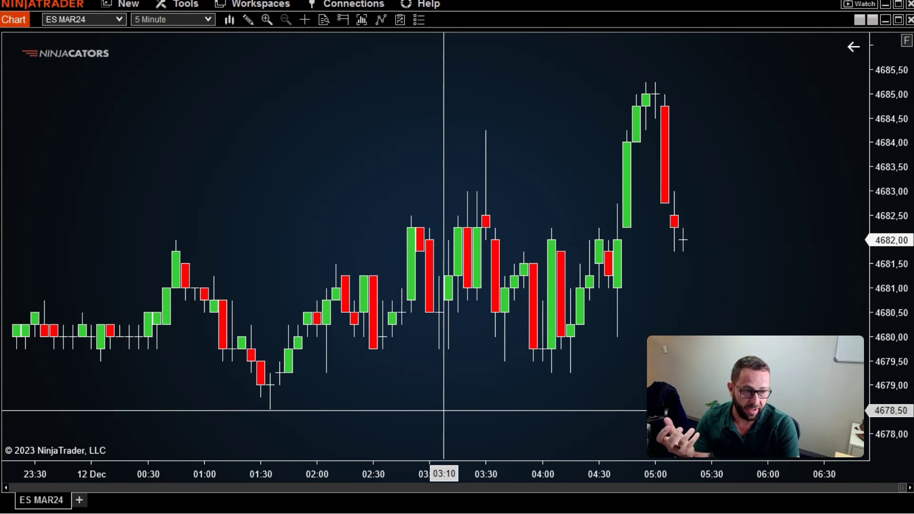
# Show the drawing tools dropdown over the ES MAR24 5-minute chart, with its Labeled line entries.
pyautogui.moveTo(444, 410); pyautogui.dragTo(433, 410)
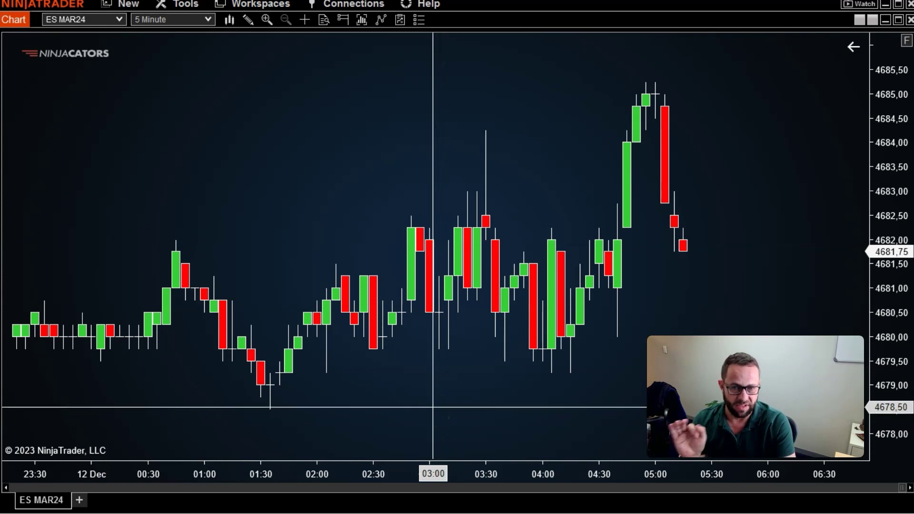
pyautogui.click(435, 376)
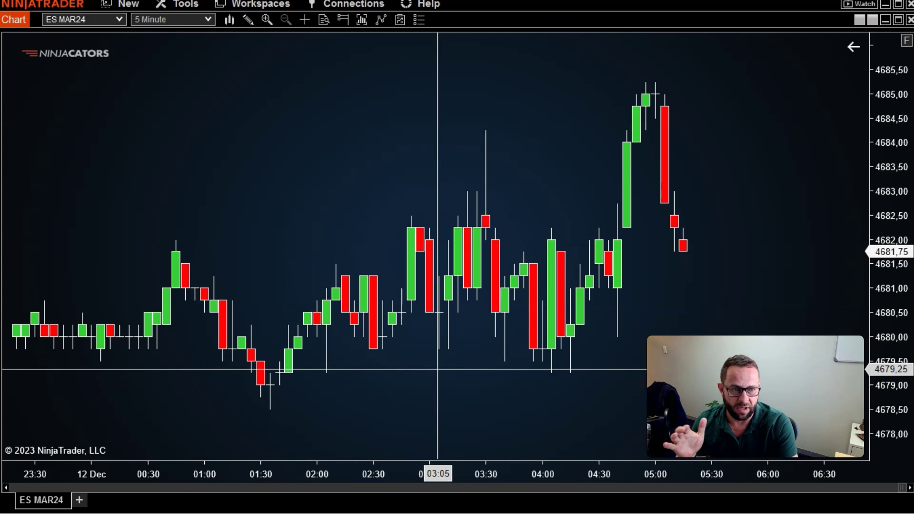
pyautogui.moveTo(430, 364)
pyautogui.mouseDown()
pyautogui.moveTo(449, 286)
pyautogui.moveTo(479, 238)
pyautogui.moveTo(476, 218)
pyautogui.moveTo(288, 159)
pyautogui.mouseUp()
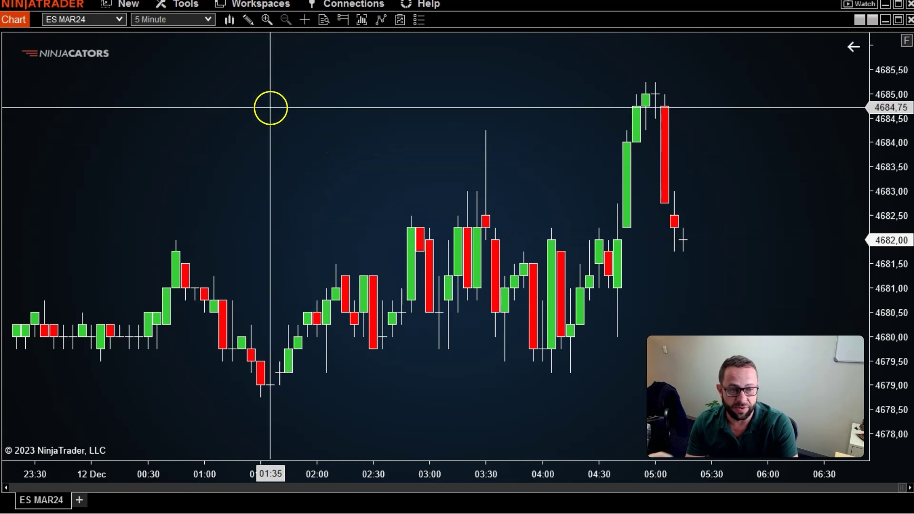
# Choose Horizontal Line (F6) from the top of the drawing tools and place it at about 4685.25.
pyautogui.click(248, 20)
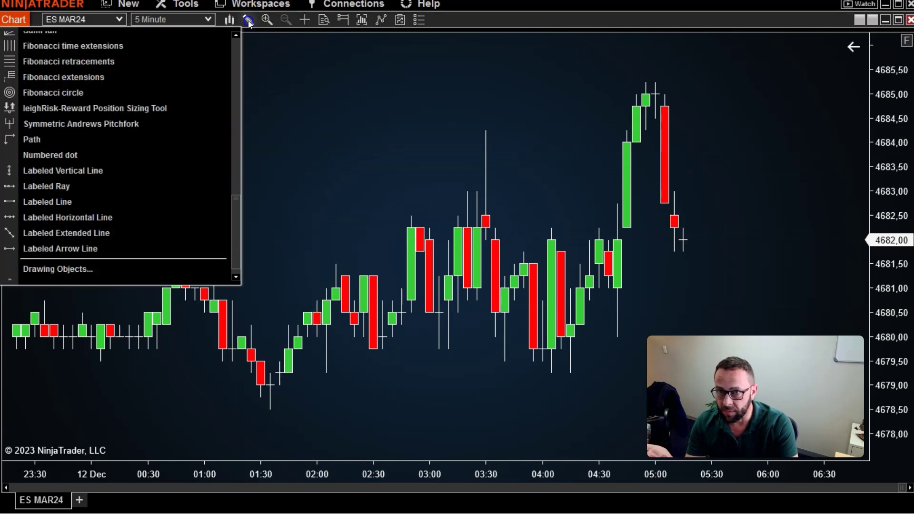
pyautogui.scroll(10, 185, 187)
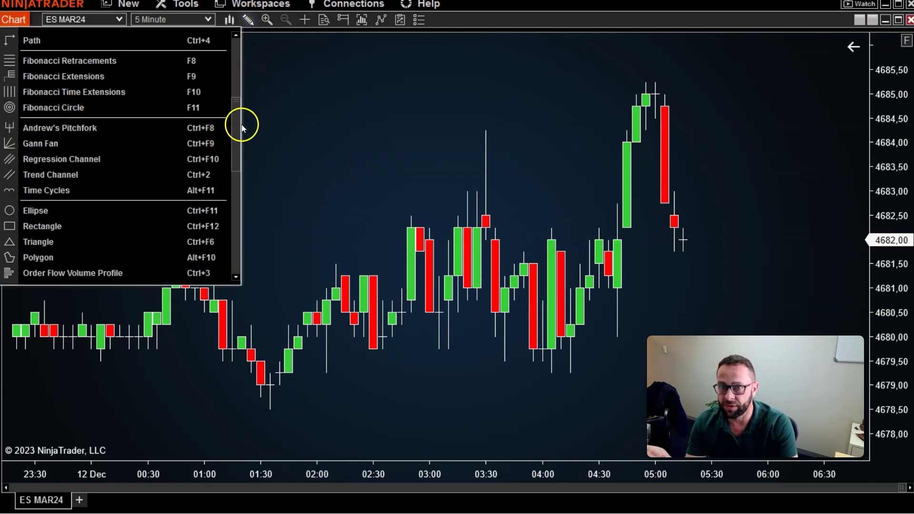
pyautogui.moveTo(236, 106); pyautogui.dragTo(243, 45)
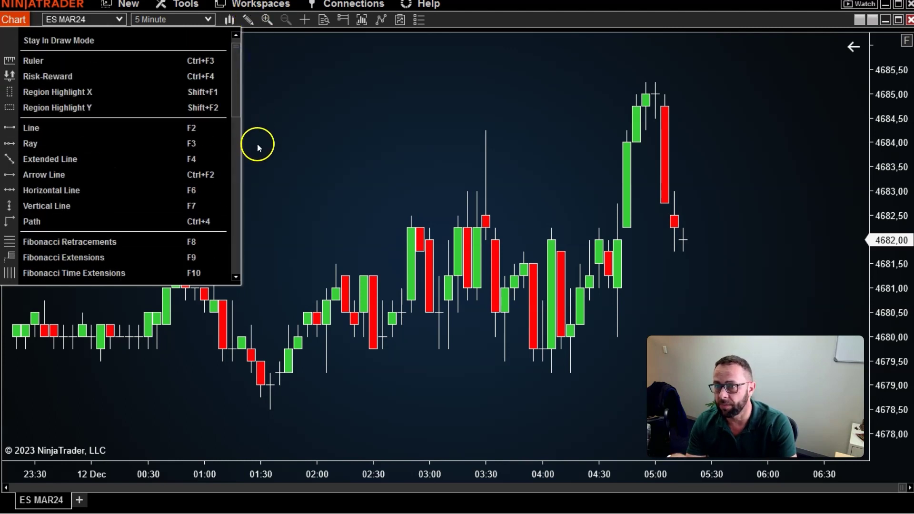
pyautogui.click(73, 191)
pyautogui.click(485, 78)
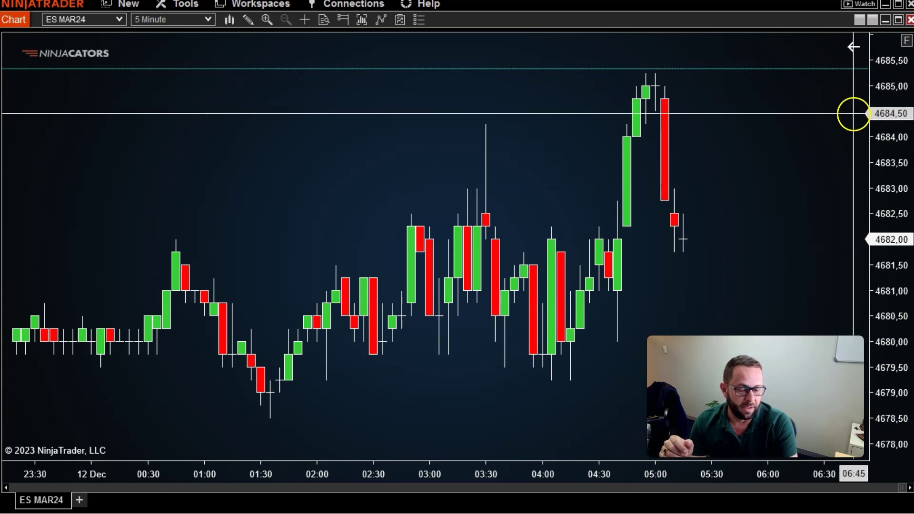
# Draw a second horizontal line near 4679.25.
pyautogui.click(247, 20)
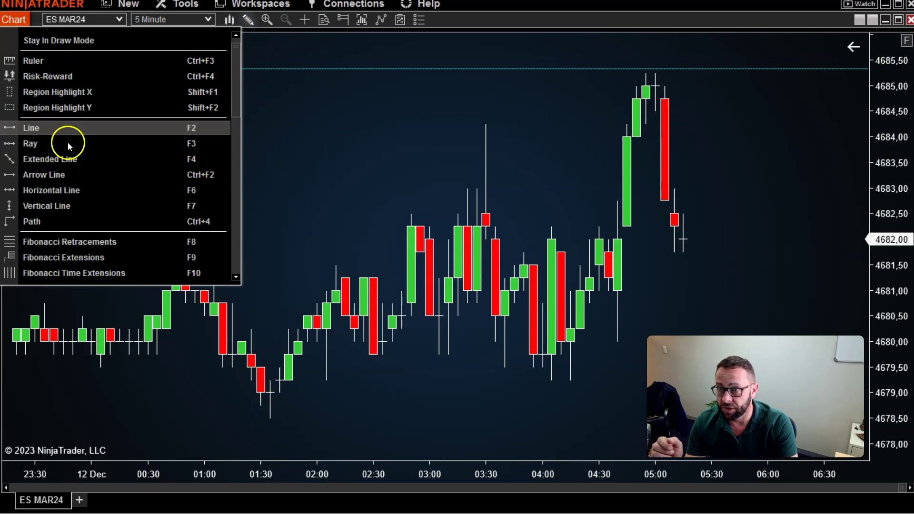
pyautogui.click(58, 193)
pyautogui.click(367, 388)
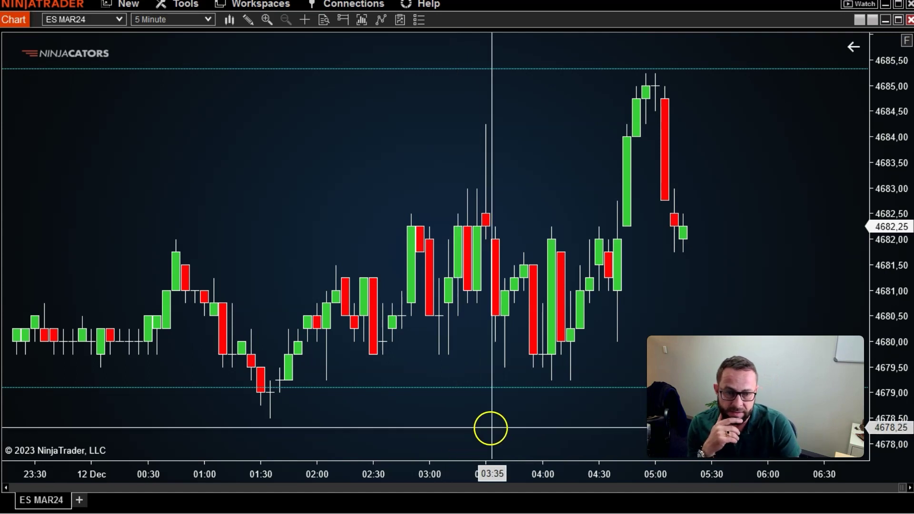
# Remove both horizontal lines, the one at 4679 and the one at 4685.25.
pyautogui.click(492, 387)
pyautogui.rightClick(492, 387)
pyautogui.click(441, 415)
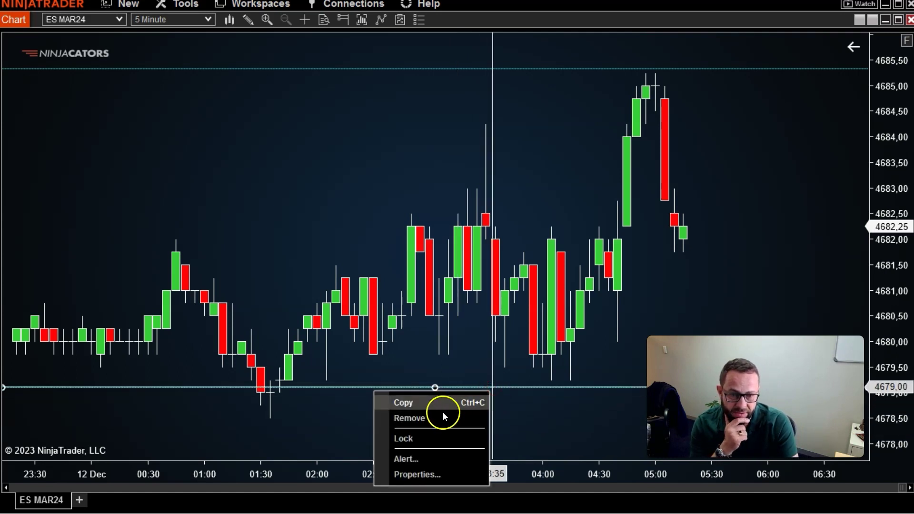
pyautogui.click(562, 69)
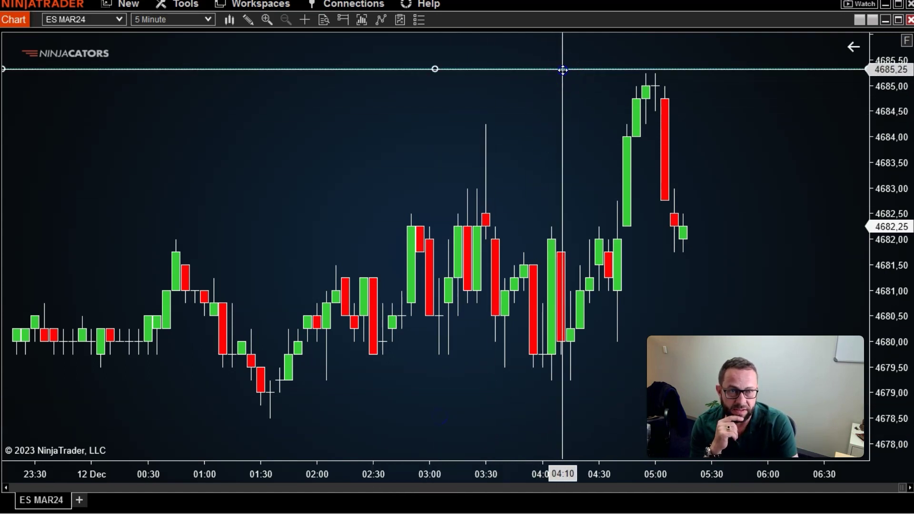
pyautogui.rightClick(562, 71)
pyautogui.click(495, 101)
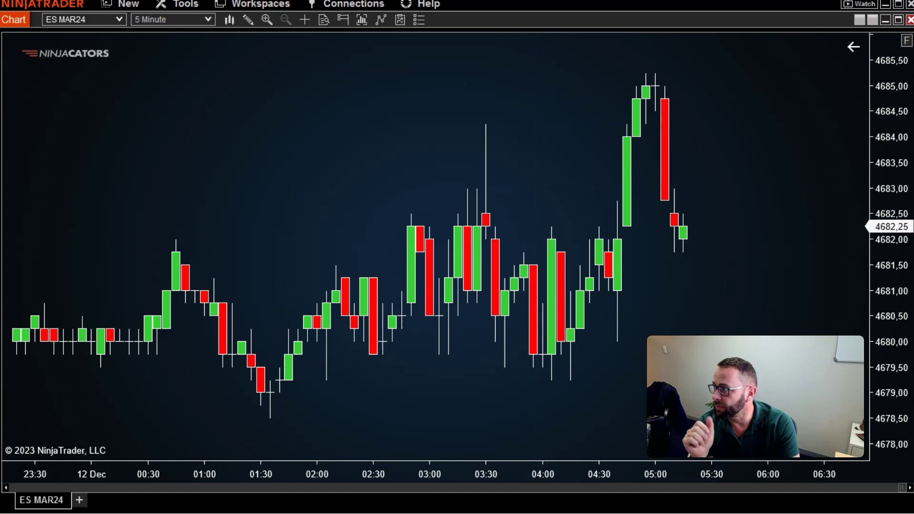
# Switch to Chrome and maximize it on the Labeled Lines Drawing Tool page.
pyautogui.hotkey('alt', 'Tab')
pyautogui.moveTo(284, 26); pyautogui.dragTo(352, 22)
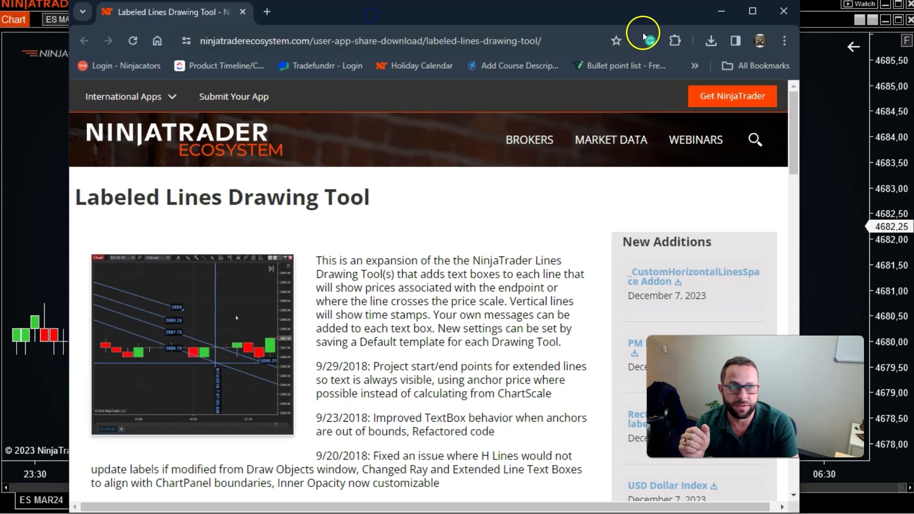
pyautogui.click(764, 13)
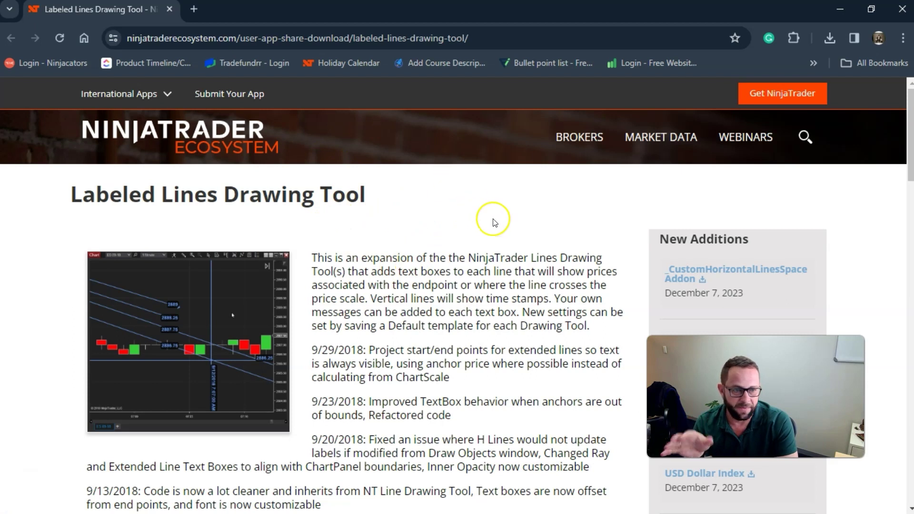
# Scroll through the page's description and changelog down to the Download section.
pyautogui.scroll(-1, 495, 224)
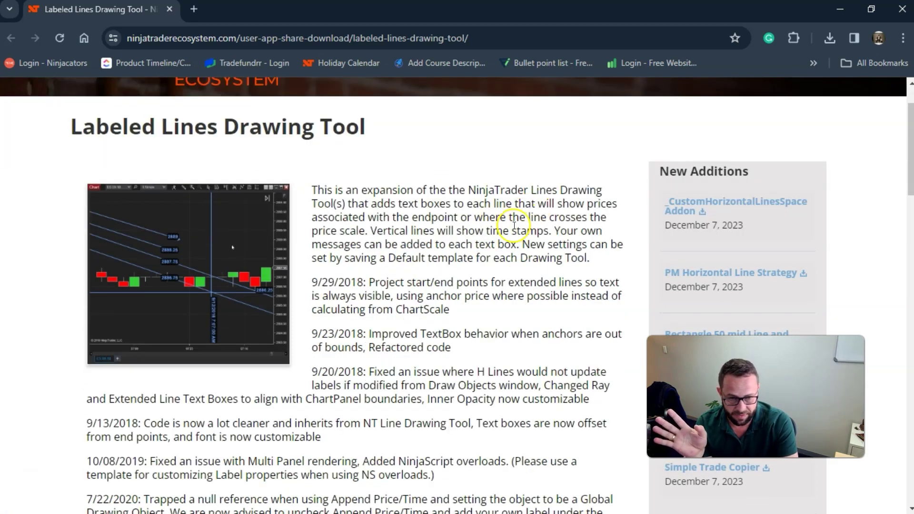
pyautogui.scroll(-1, 514, 241)
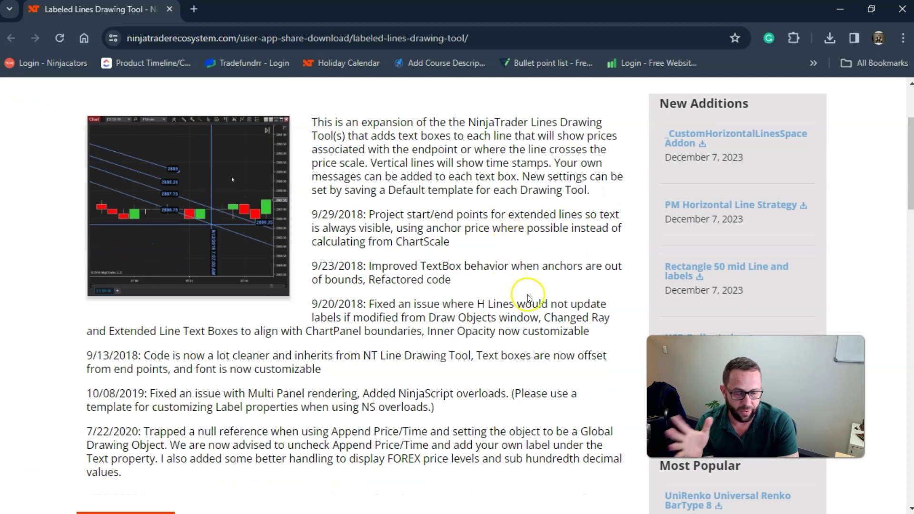
pyautogui.scroll(-1, 535, 291)
pyautogui.scroll(3, 535, 290)
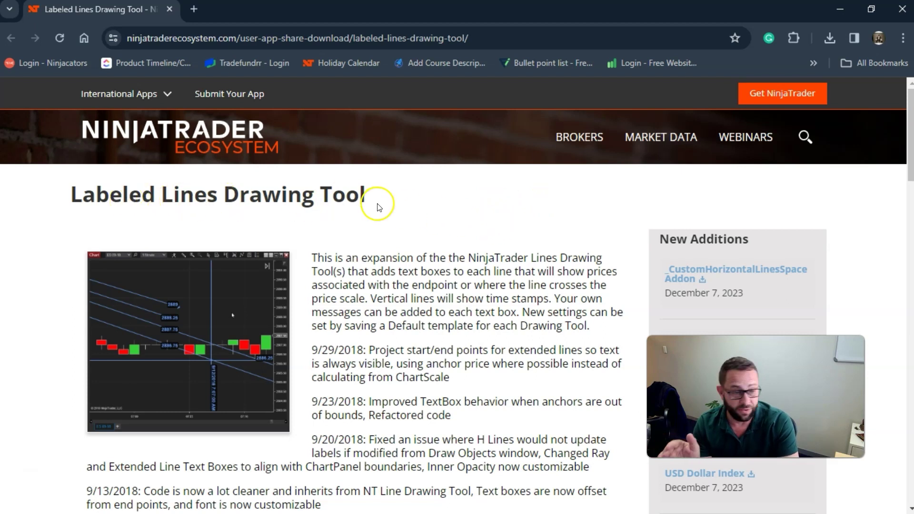
pyautogui.scroll(-8, 504, 232)
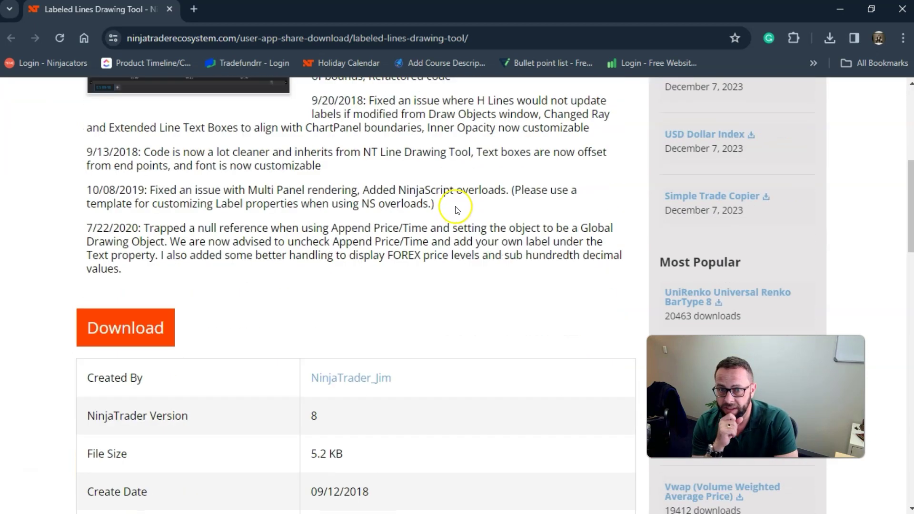
pyautogui.scroll(5, 471, 209)
pyautogui.scroll(3, 489, 228)
pyautogui.scroll(-4, 378, 286)
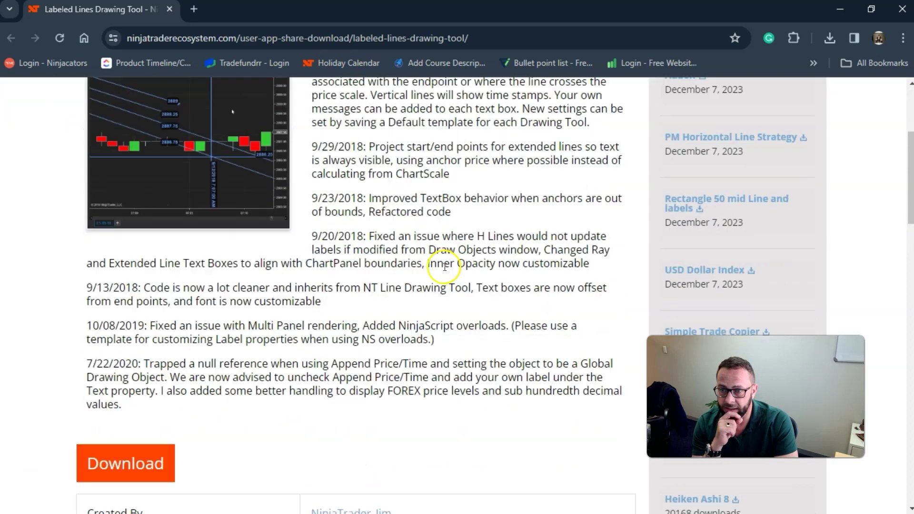
pyautogui.scroll(4, 438, 205)
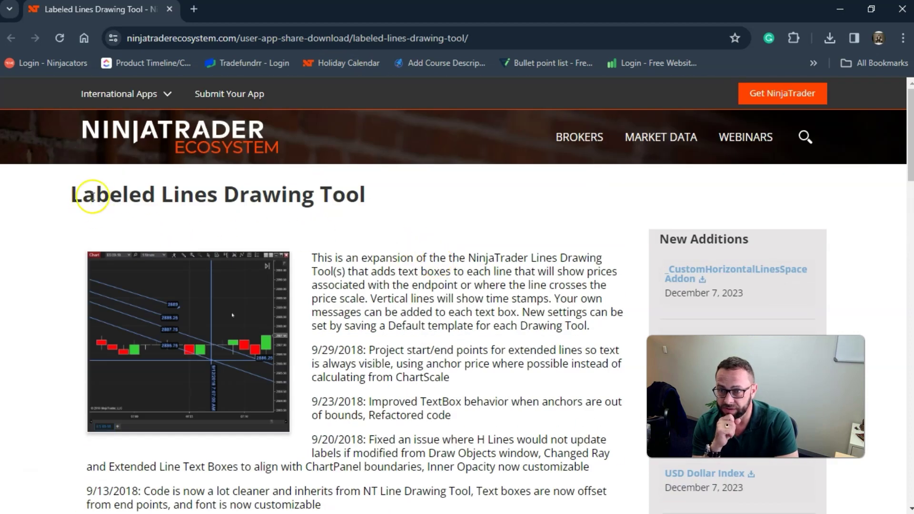
pyautogui.scroll(-7, 433, 348)
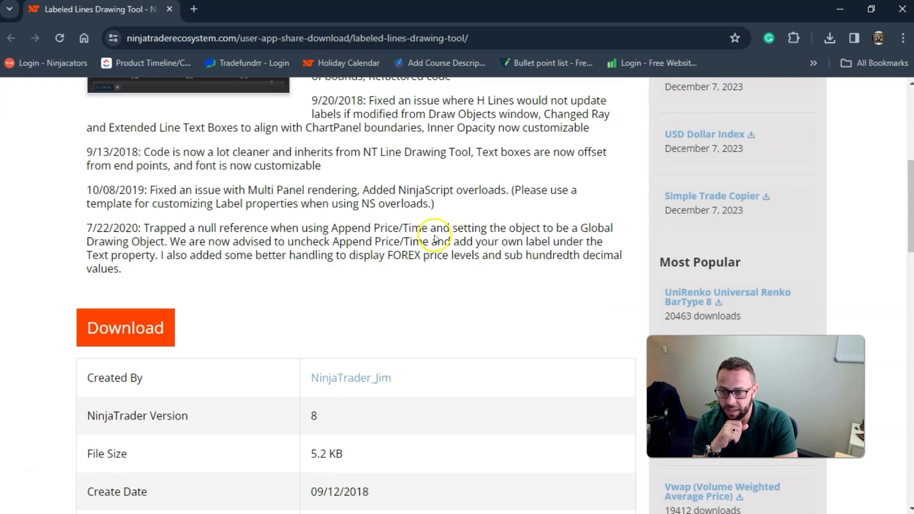
# Accept the Ecosystem terms and download LabeledLinesDrawingTool (2).zip (8.0 KB).
pyautogui.click(129, 329)
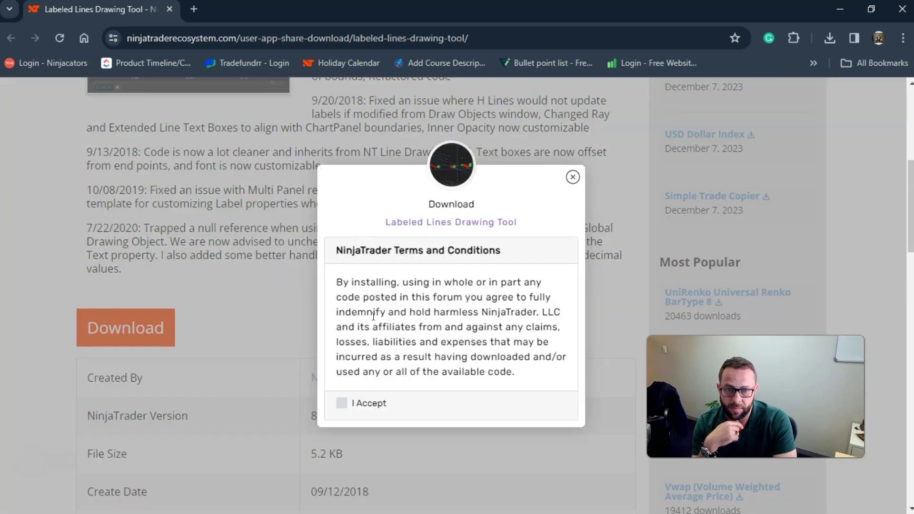
pyautogui.click(342, 405)
pyautogui.click(341, 403)
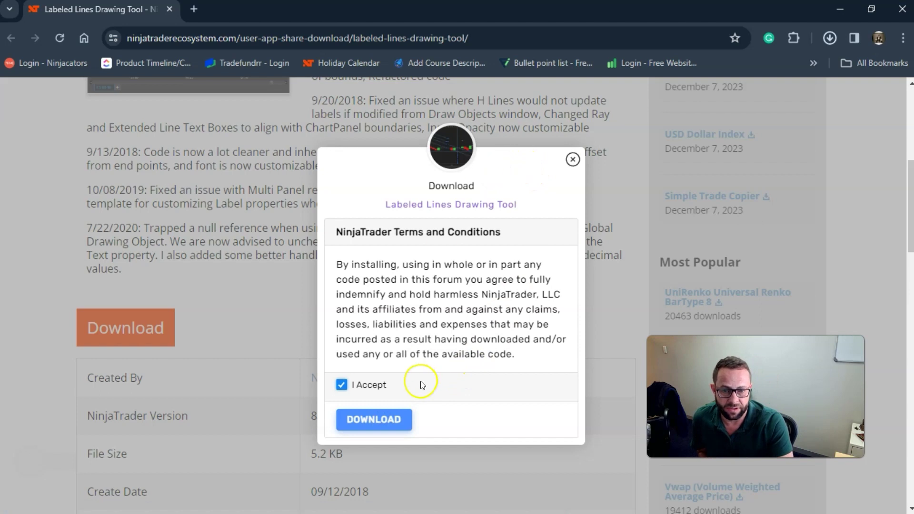
pyautogui.click(374, 419)
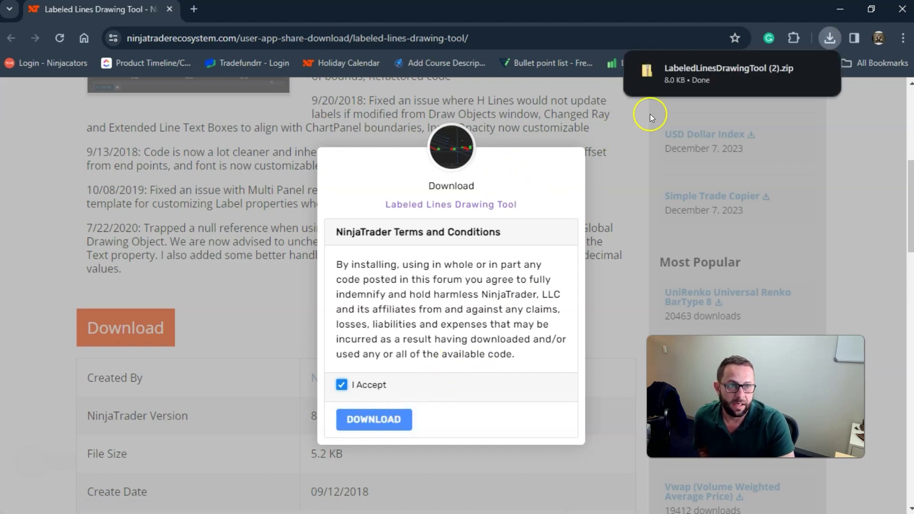
pyautogui.moveTo(676, 69)
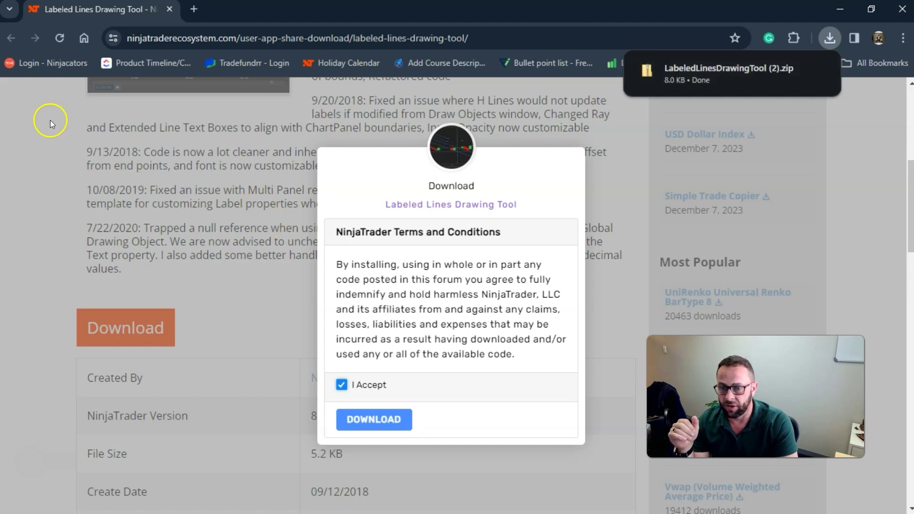
# Shrink Chrome, start Tools > Import > NinjaScript Add-On, then cancel back to the ES MAR24 chart.
pyautogui.moveTo(100, 14); pyautogui.dragTo(44, 19)
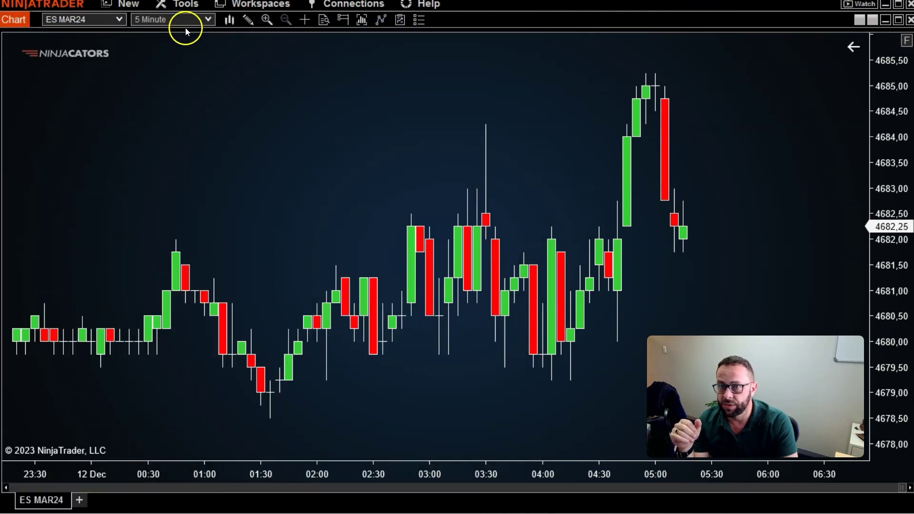
pyautogui.click(185, 11)
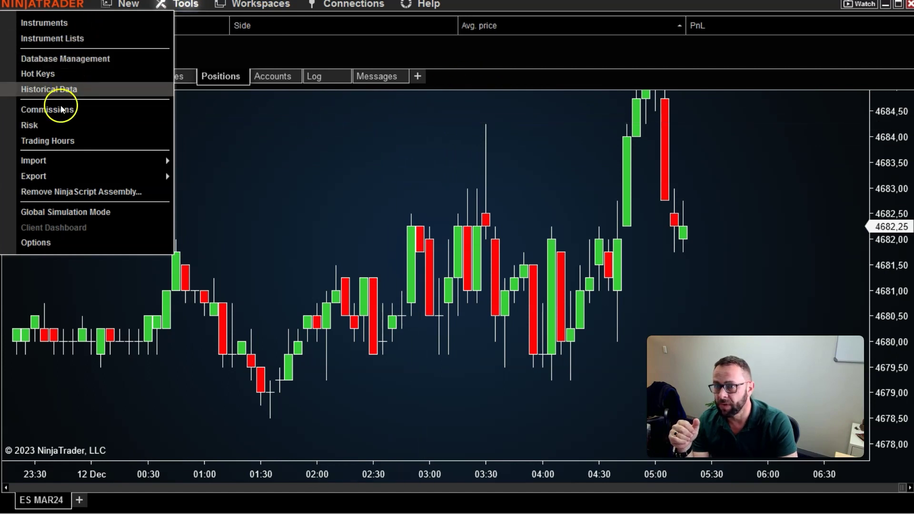
pyautogui.moveTo(40, 162)
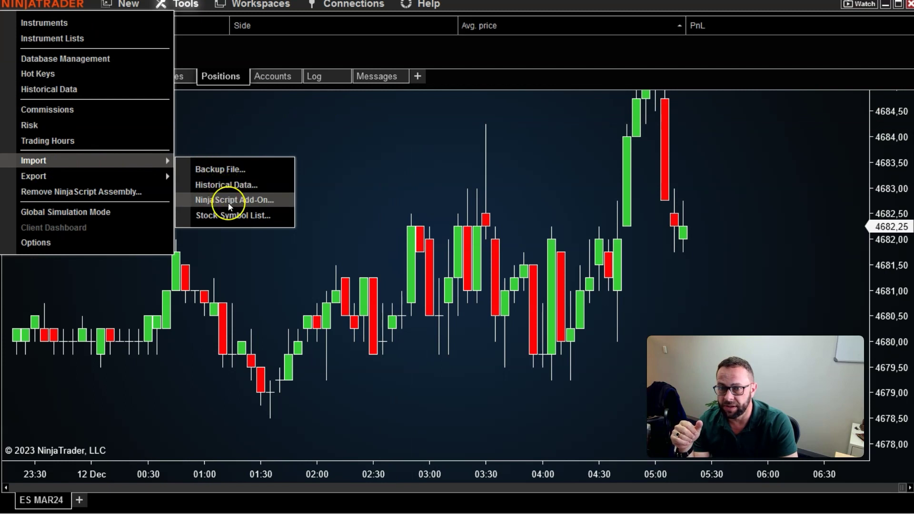
pyautogui.click(191, 201)
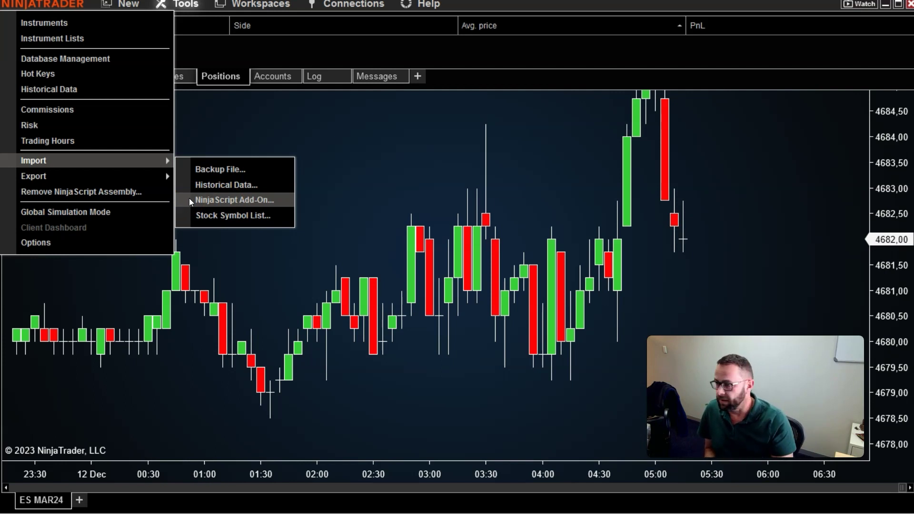
pyautogui.moveTo(190, 200); pyautogui.dragTo(220, 203)
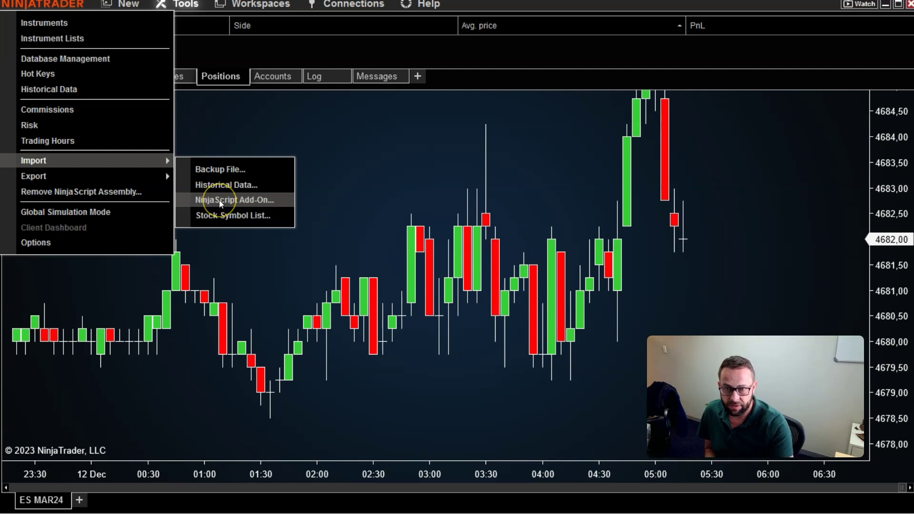
pyautogui.click(222, 202)
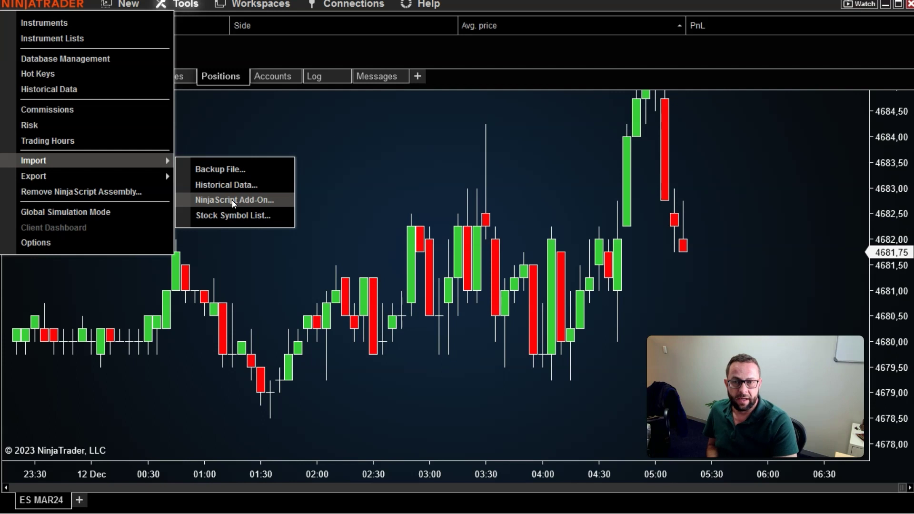
pyautogui.click(396, 165)
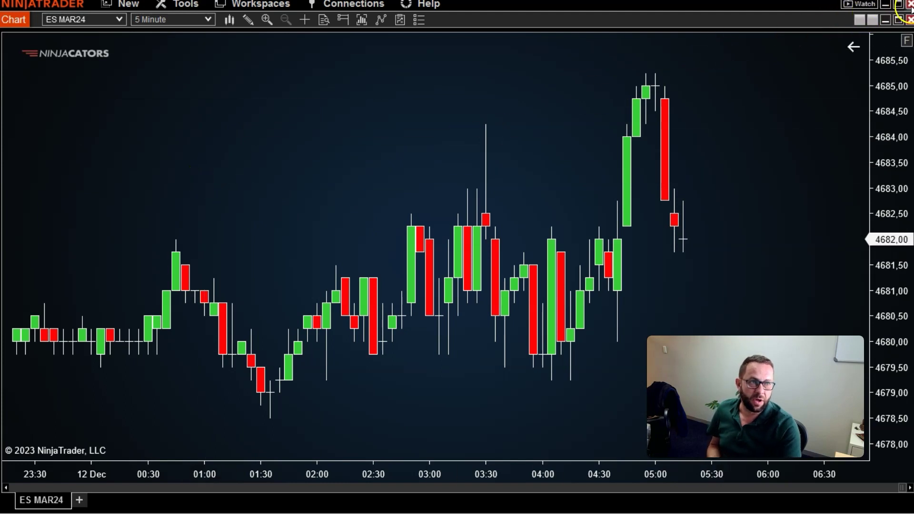
pyautogui.click(251, 76)
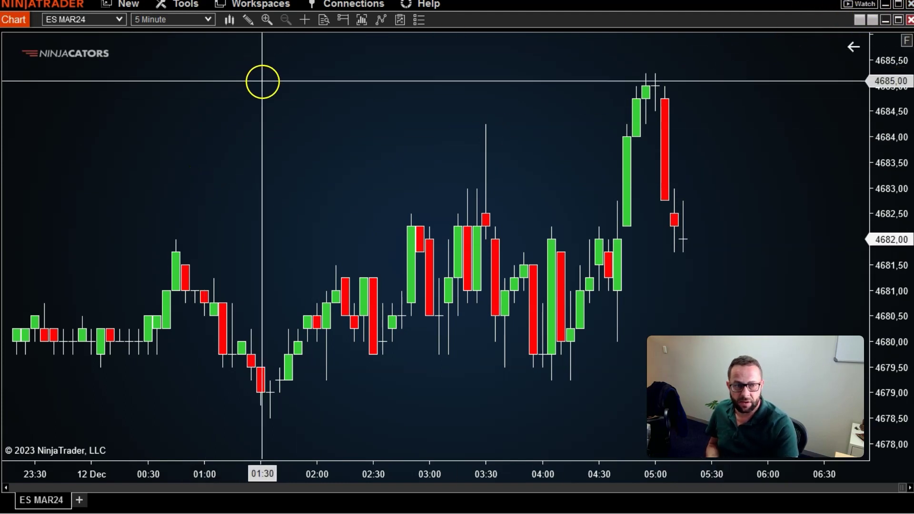
# Place a Labeled Horizontal Line at 4684.75 and bring up its context menu.
pyautogui.click(247, 21)
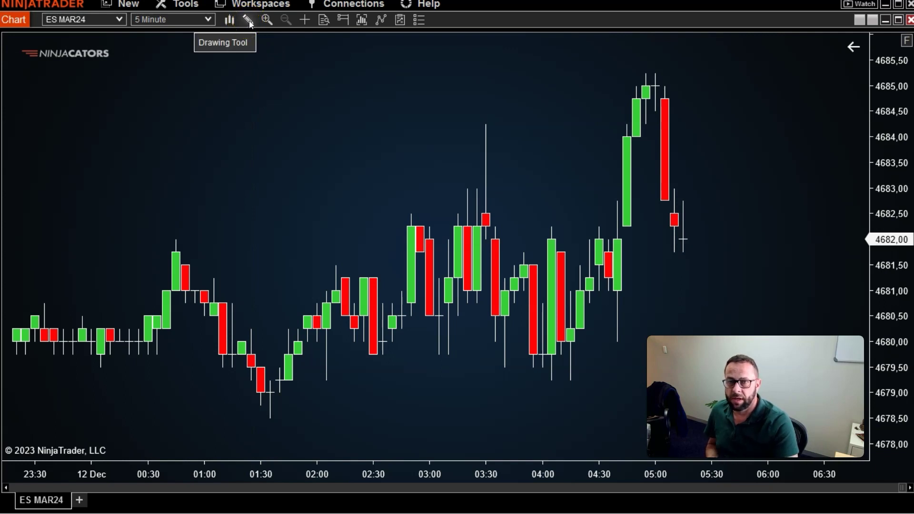
pyautogui.click(248, 21)
pyautogui.scroll(-6, 144, 122)
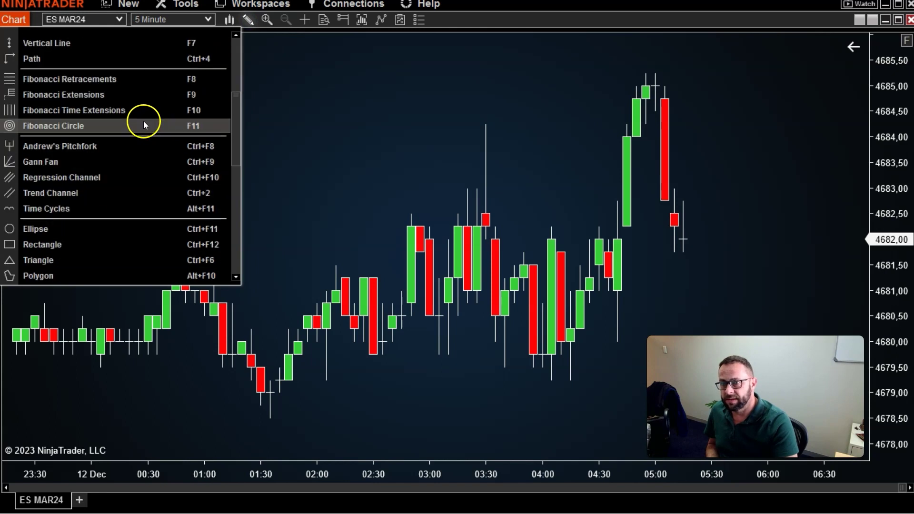
pyautogui.scroll(2, 144, 119)
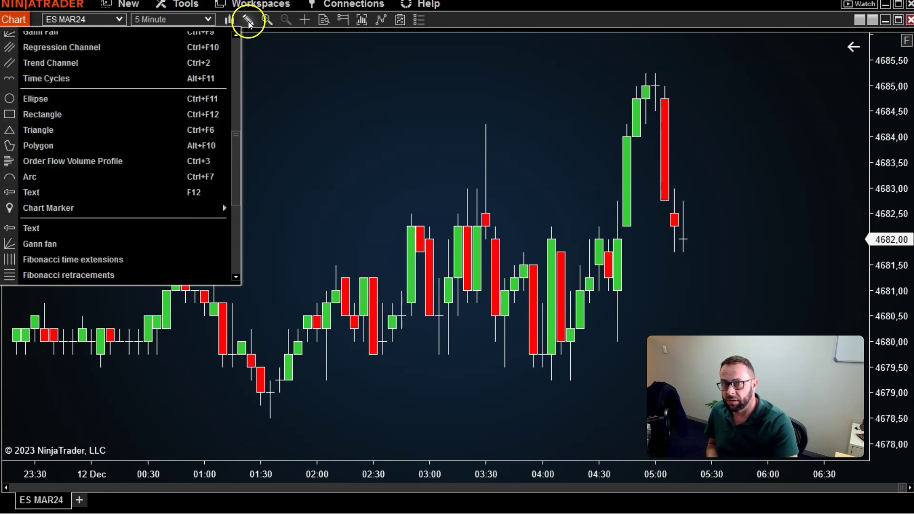
pyautogui.scroll(-2, 177, 71)
pyautogui.scroll(-5, 177, 70)
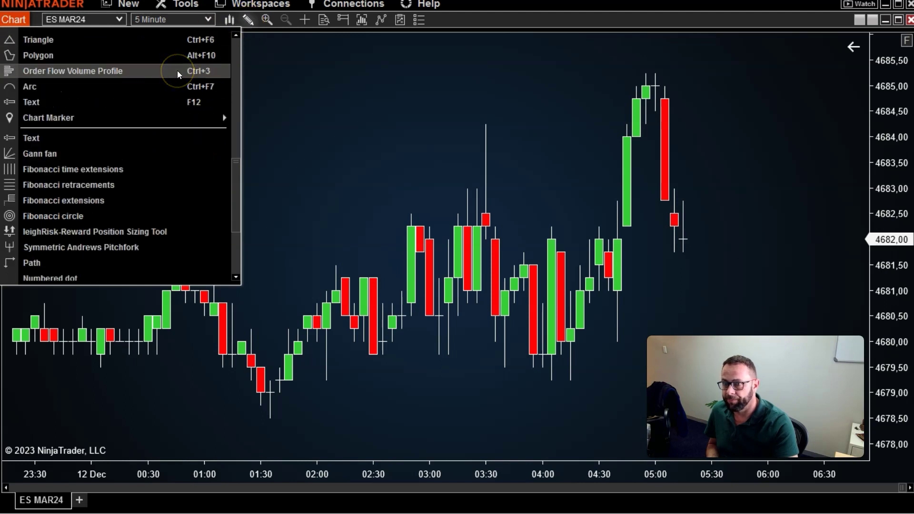
pyautogui.scroll(-1, 178, 73)
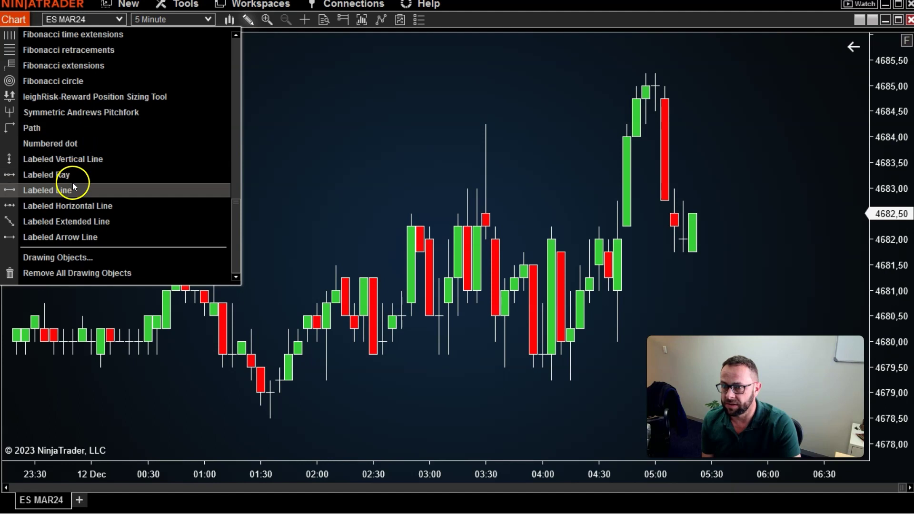
pyautogui.click(41, 206)
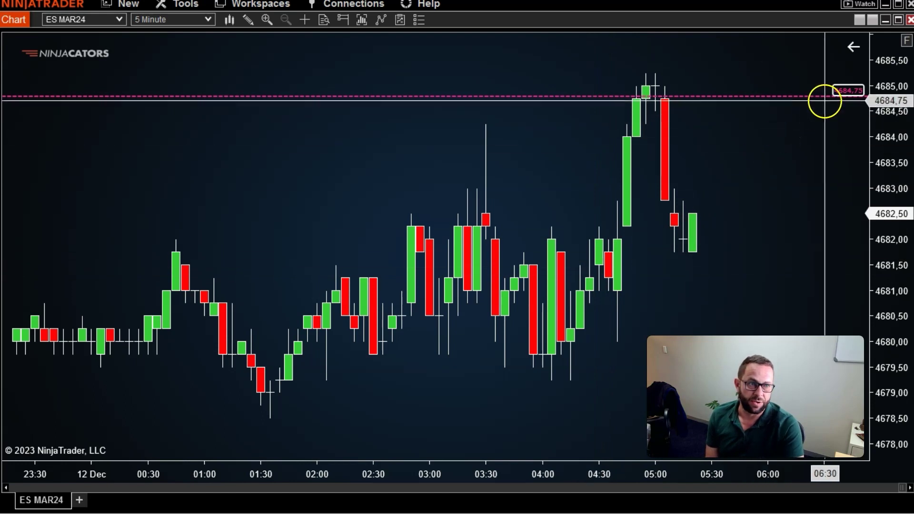
pyautogui.click(526, 95)
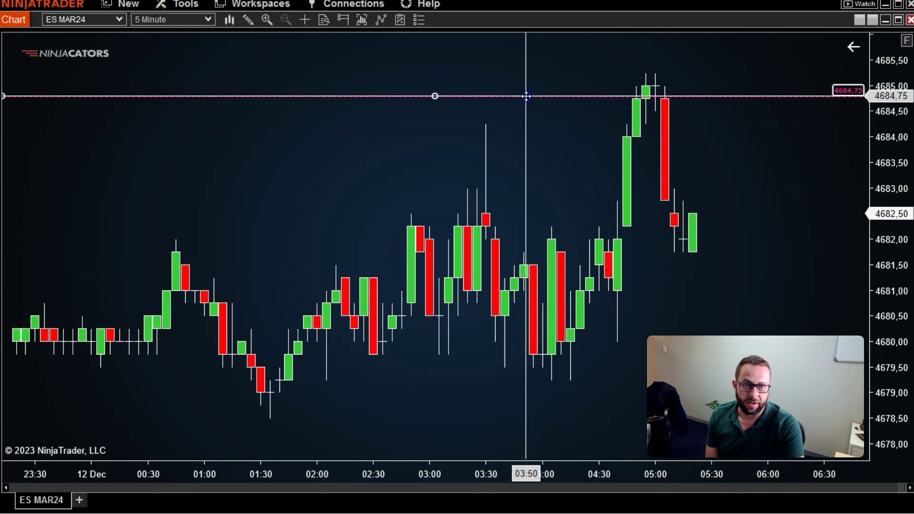
pyautogui.rightClick(526, 96)
# In the line's properties, set Line Color to Lime and Width to 4, then apply.
pyautogui.click(468, 185)
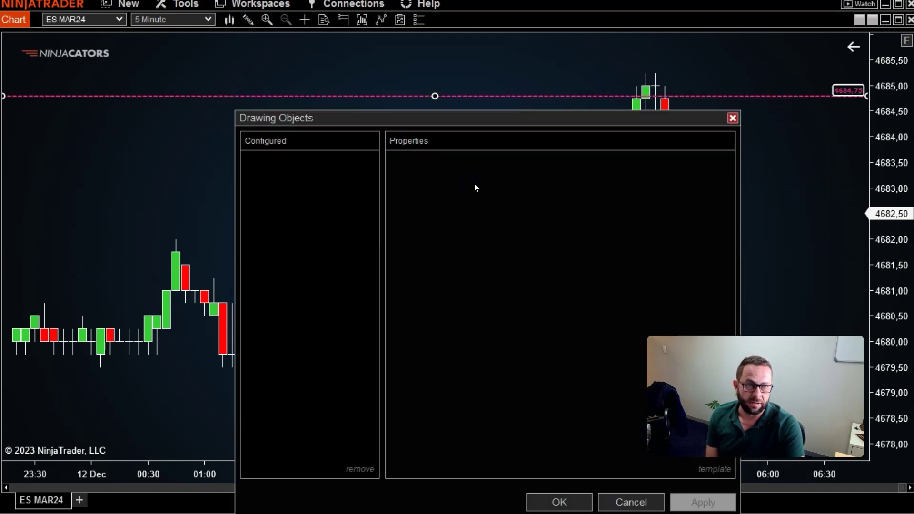
pyautogui.moveTo(453, 120)
pyautogui.mouseDown()
pyautogui.moveTo(316, 91)
pyautogui.moveTo(269, 39)
pyautogui.mouseUp()
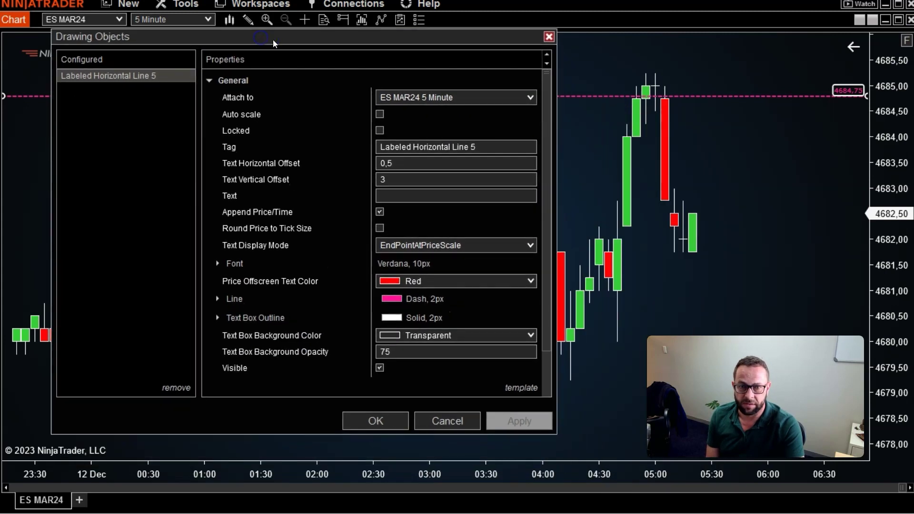
pyautogui.click(217, 303)
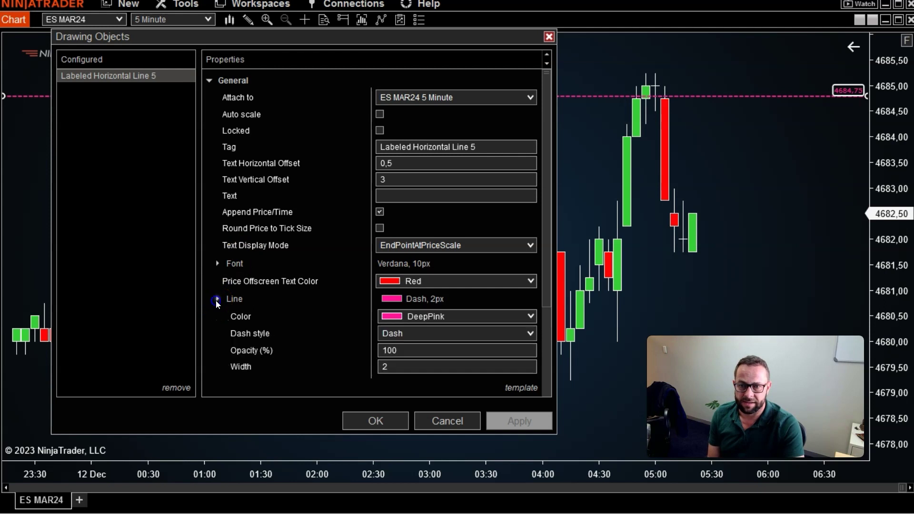
pyautogui.click(531, 319)
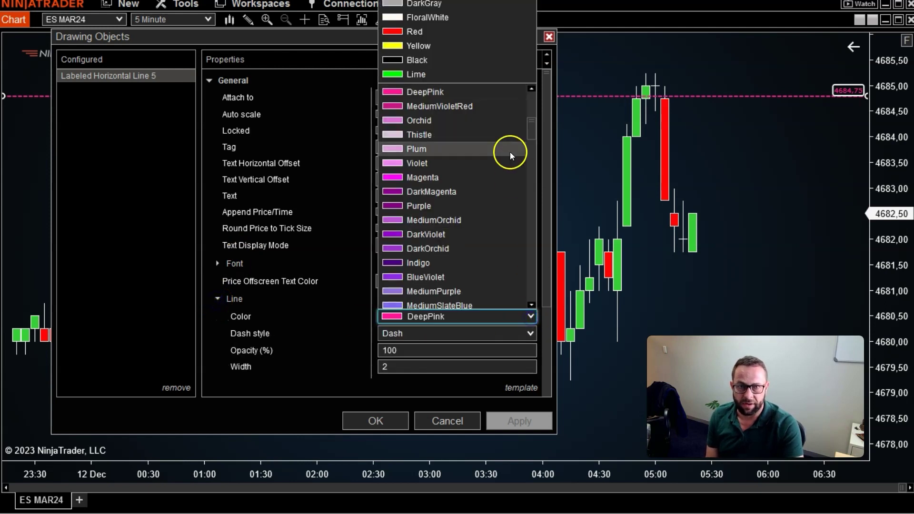
pyautogui.click(420, 74)
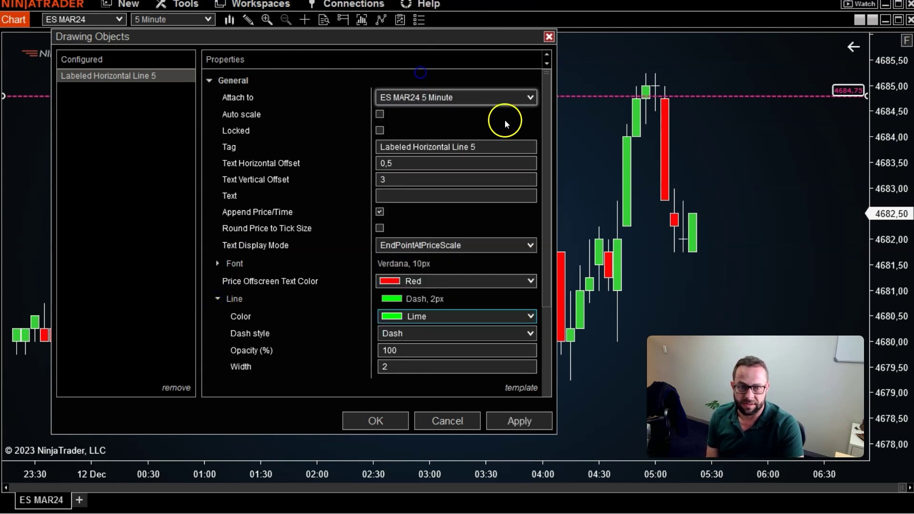
pyautogui.doubleClick(384, 366)
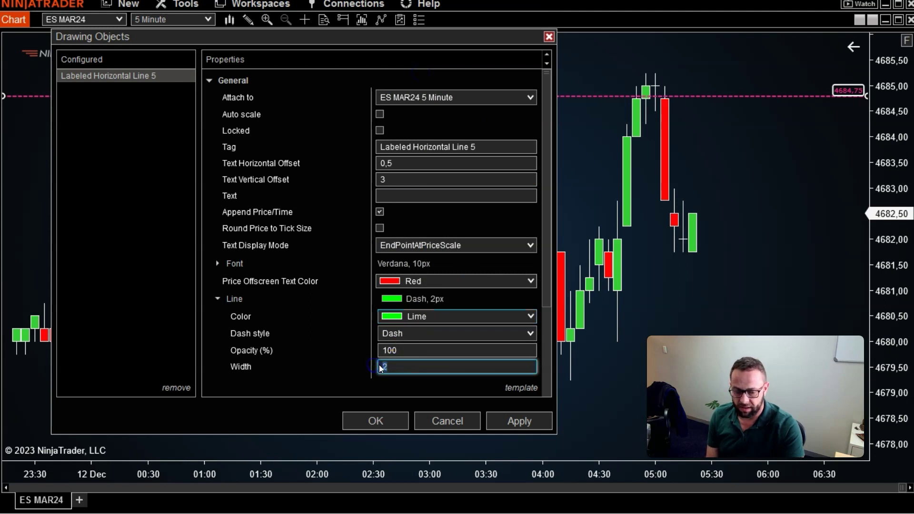
pyautogui.write('4')
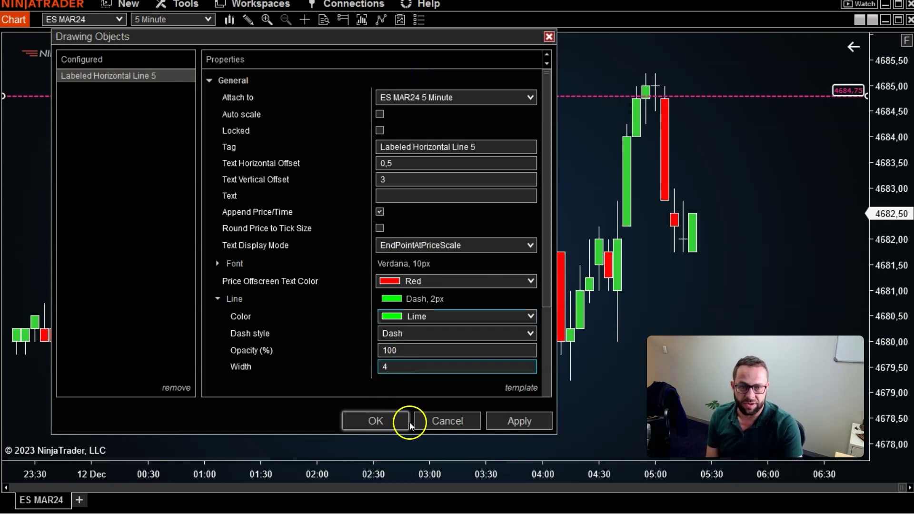
pyautogui.click(506, 421)
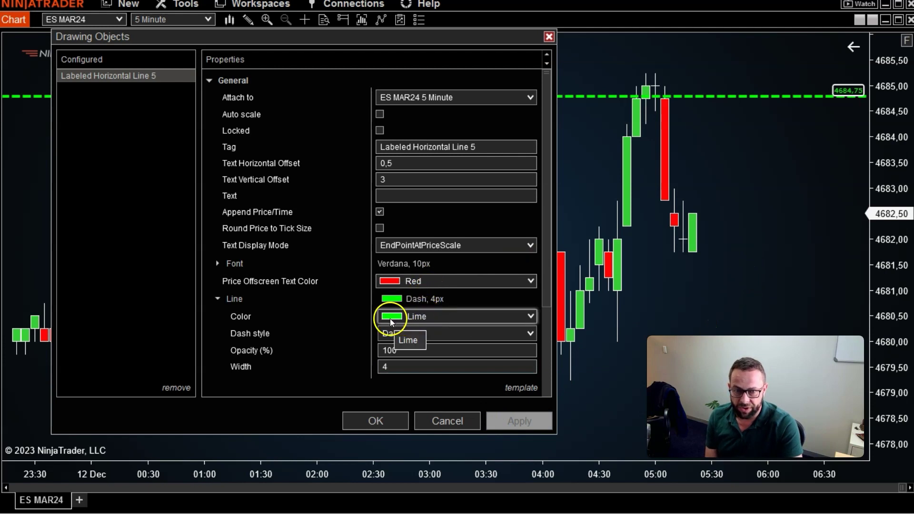
# Set the Text Box Outline Color to Lime and confirm with OK.
pyautogui.click(839, 96)
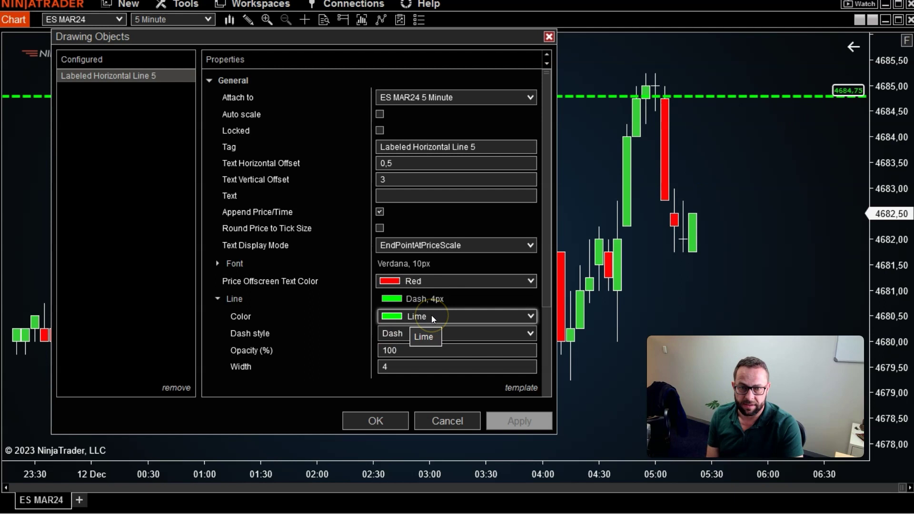
pyautogui.click(391, 350)
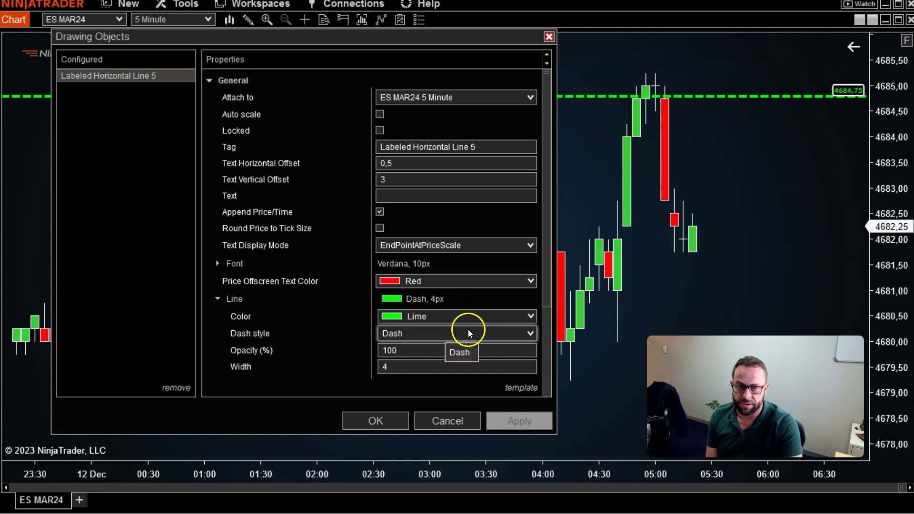
pyautogui.scroll(-3, 474, 319)
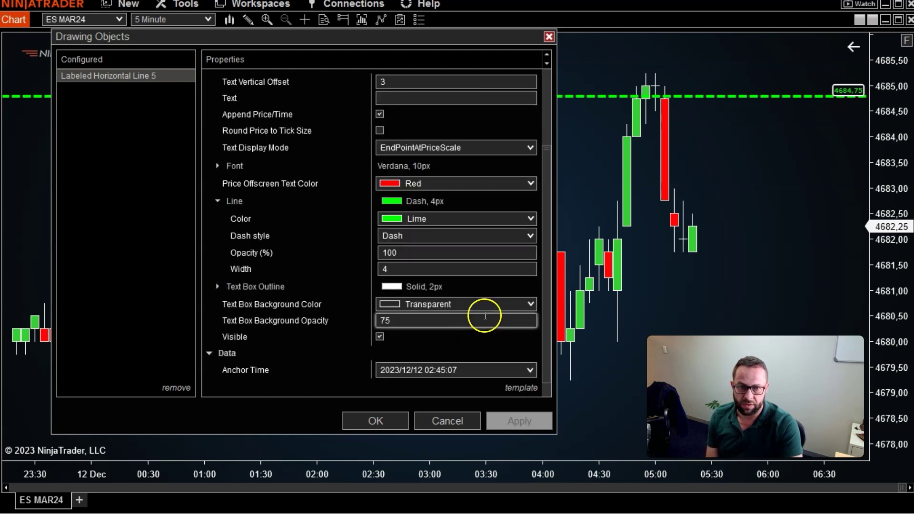
pyautogui.click(217, 287)
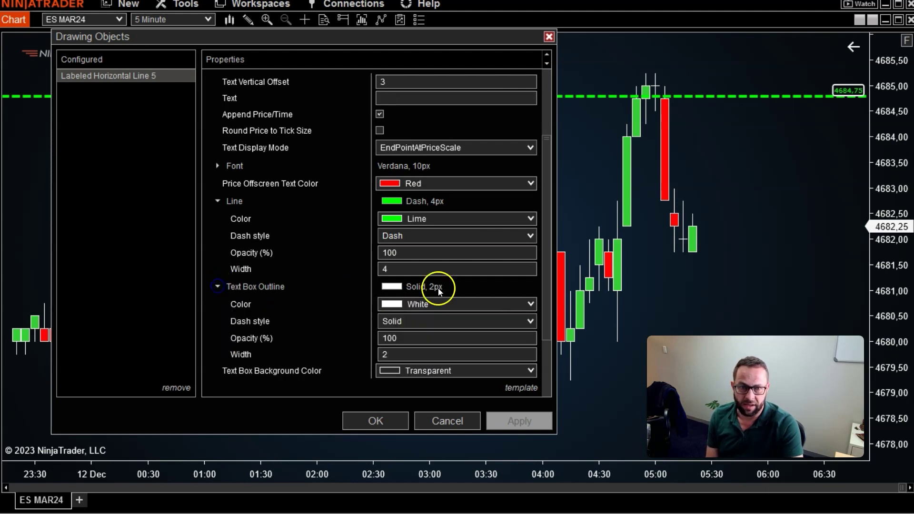
pyautogui.click(531, 304)
pyautogui.scroll(-1, 457, 190)
pyautogui.click(457, 5)
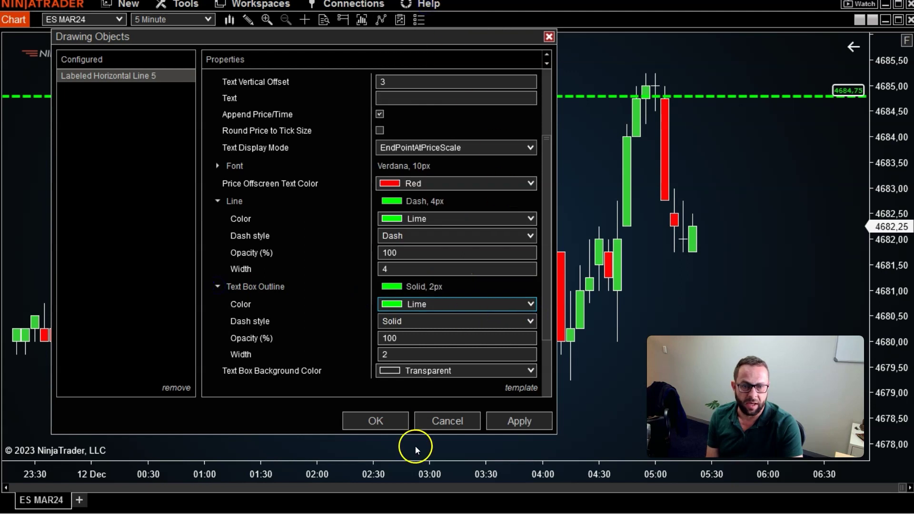
pyautogui.click(374, 421)
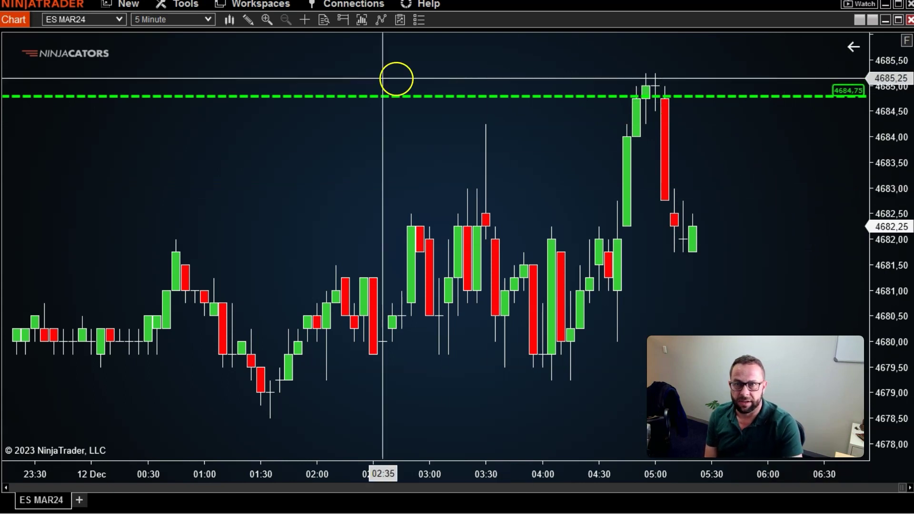
pyautogui.click(250, 21)
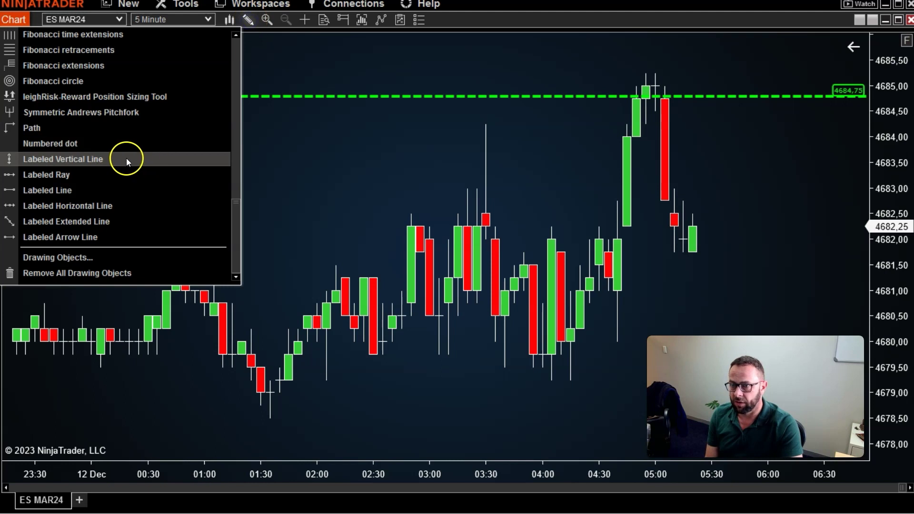
pyautogui.click(84, 175)
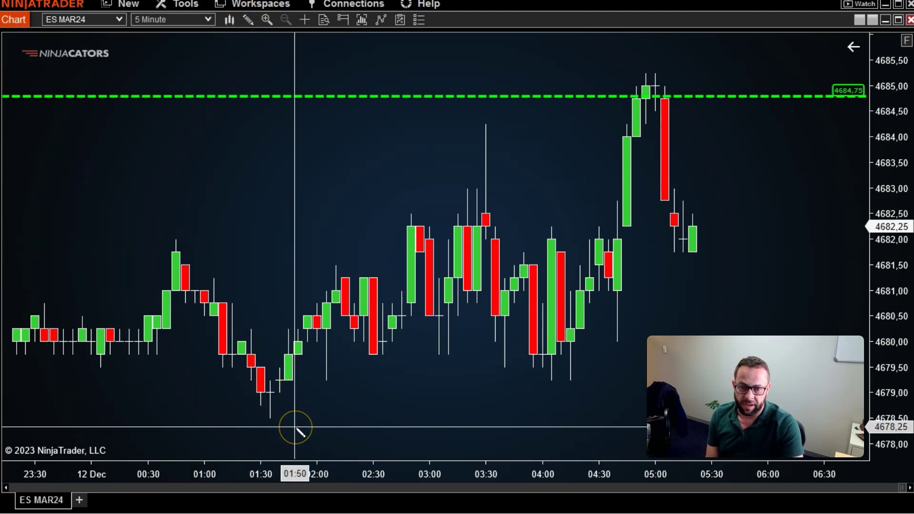
pyautogui.moveTo(295, 427)
pyautogui.mouseDown()
pyautogui.moveTo(321, 421)
pyautogui.moveTo(261, 429)
pyautogui.moveTo(306, 430)
pyautogui.moveTo(387, 407)
pyautogui.moveTo(606, 326)
pyautogui.moveTo(778, 212)
pyautogui.moveTo(839, 186)
pyautogui.moveTo(849, 153)
pyautogui.moveTo(829, 163)
pyautogui.moveTo(845, 192)
pyautogui.moveTo(849, 116)
pyautogui.moveTo(858, 129)
pyautogui.moveTo(853, 122)
pyautogui.moveTo(851, 132)
pyautogui.mouseUp()
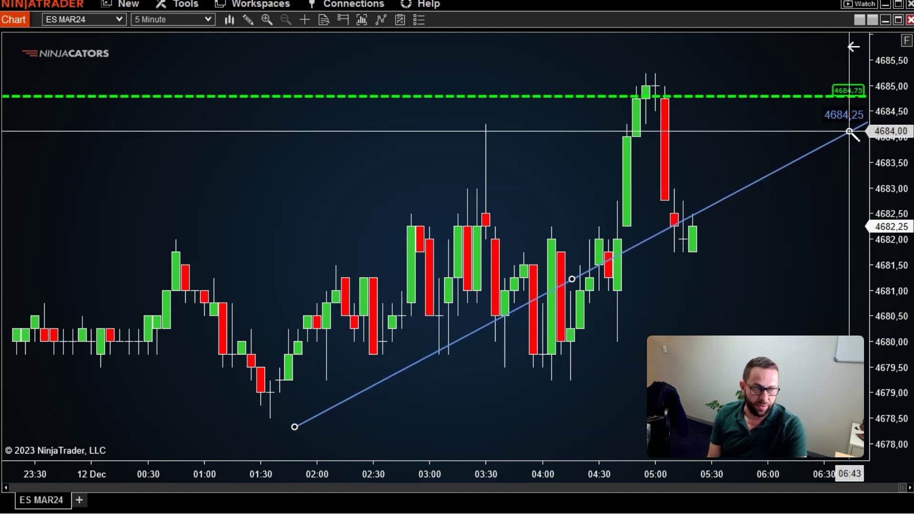
pyautogui.press('Delete')
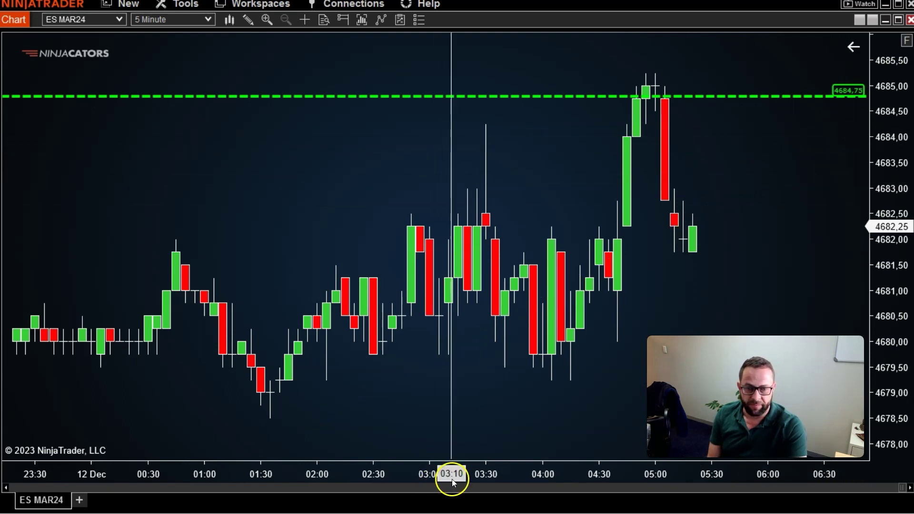
# Widen the bar spacing, then view the lime line's Alert and Conditions windows and close them unchanged.
pyautogui.moveTo(449, 481); pyautogui.dragTo(390, 480)
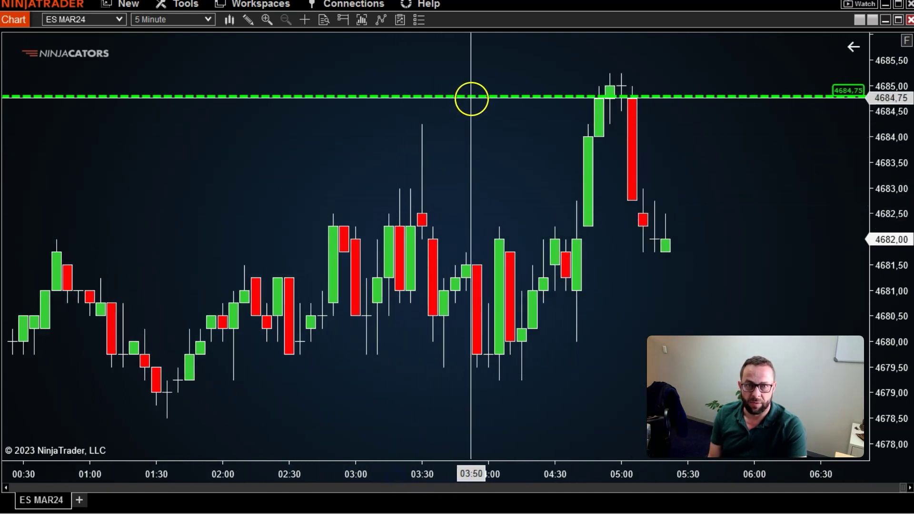
pyautogui.click(470, 96)
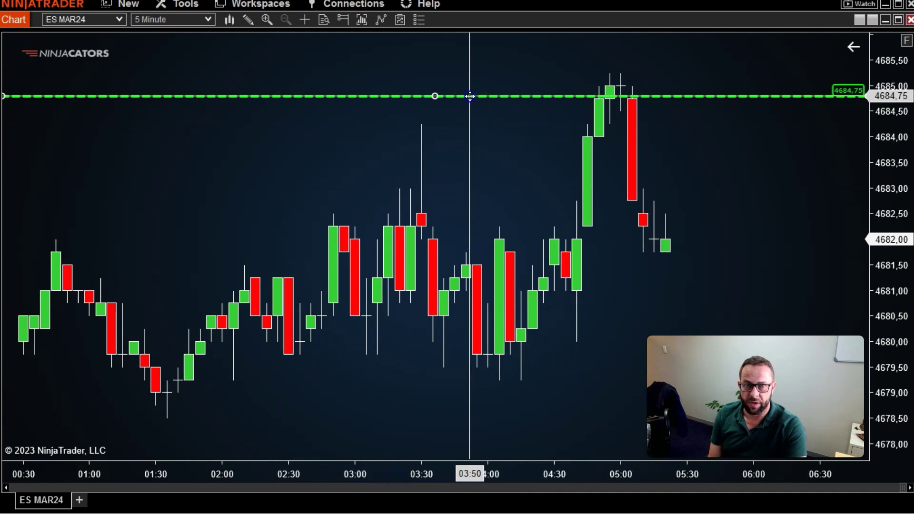
pyautogui.rightClick(470, 96)
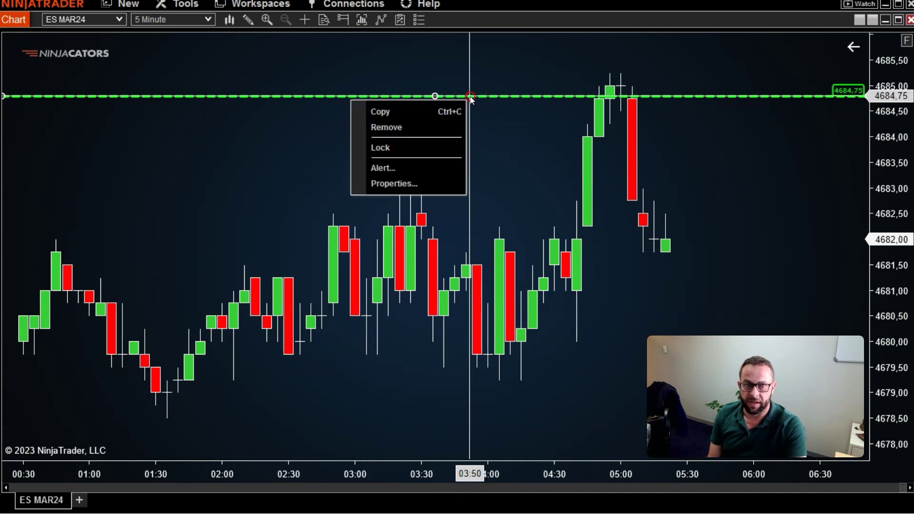
pyautogui.click(385, 167)
pyautogui.doubleClick(470, 250)
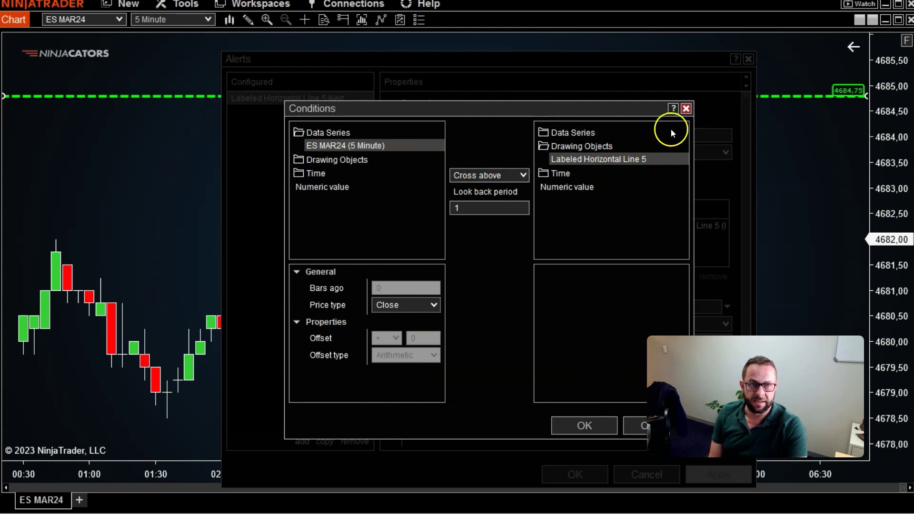
pyautogui.click(686, 109)
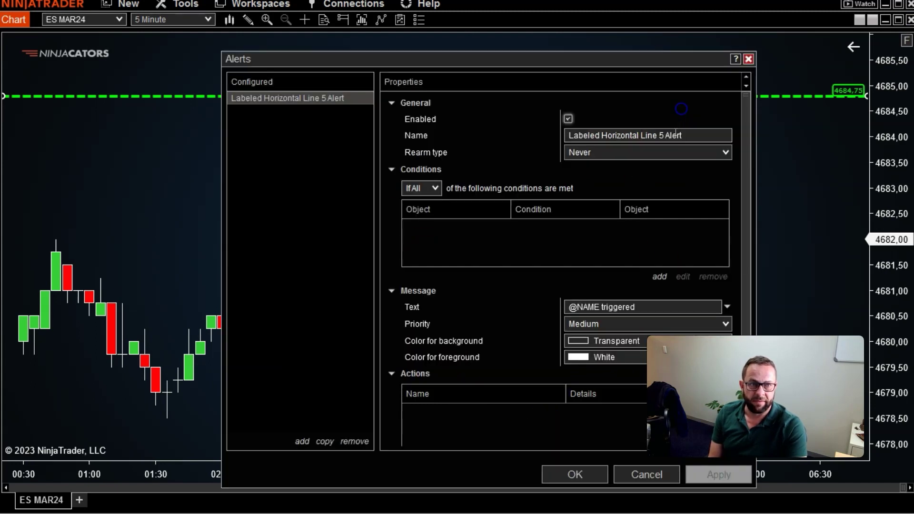
pyautogui.click(749, 59)
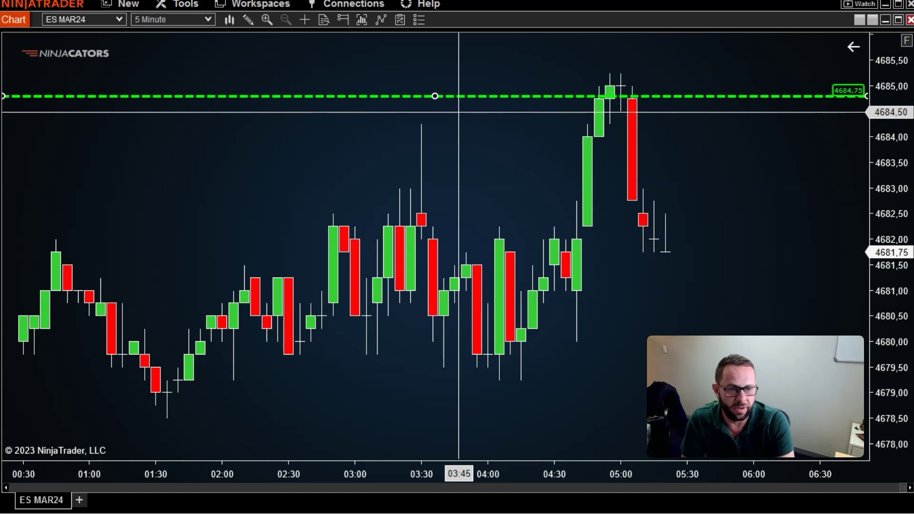
pyautogui.click(465, 115)
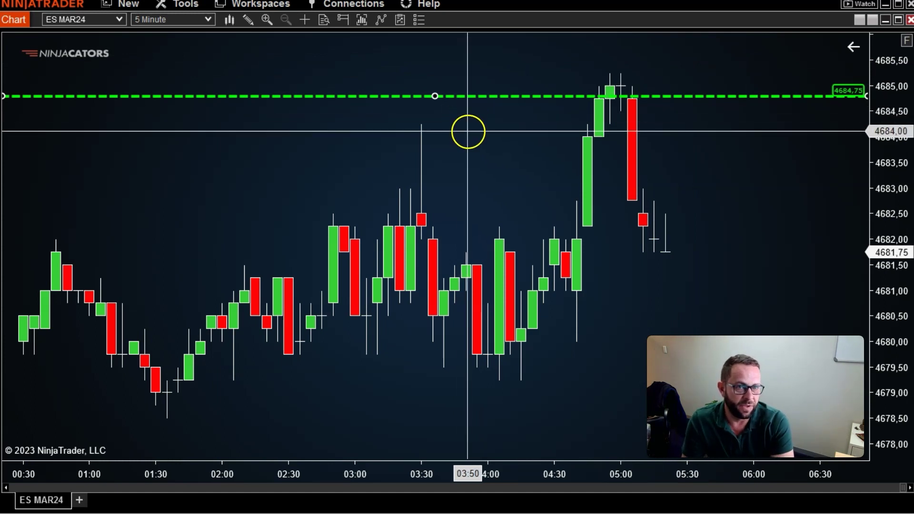